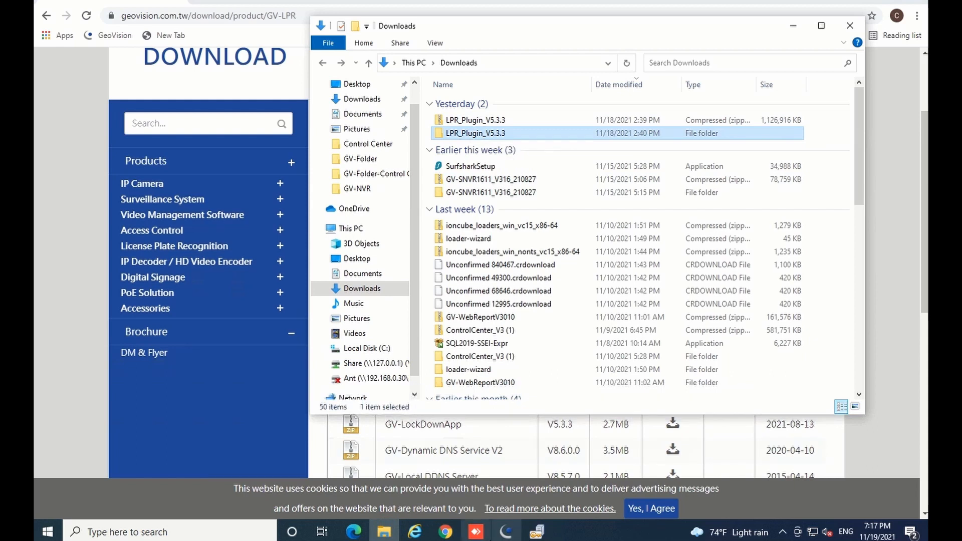
Return to the Downloads folder and run setup from LPR_Plugin_V5.3.3 > LPR Release.
{"action": "left_click", "coordinate": [506, 531]}
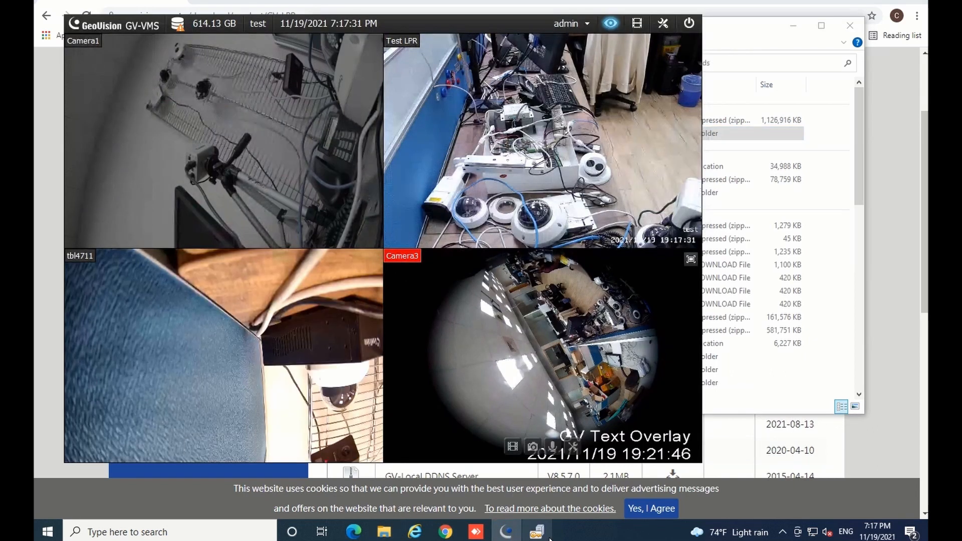
{"action": "left_click", "coordinate": [537, 531]}
{"action": "left_click", "coordinate": [506, 531]}
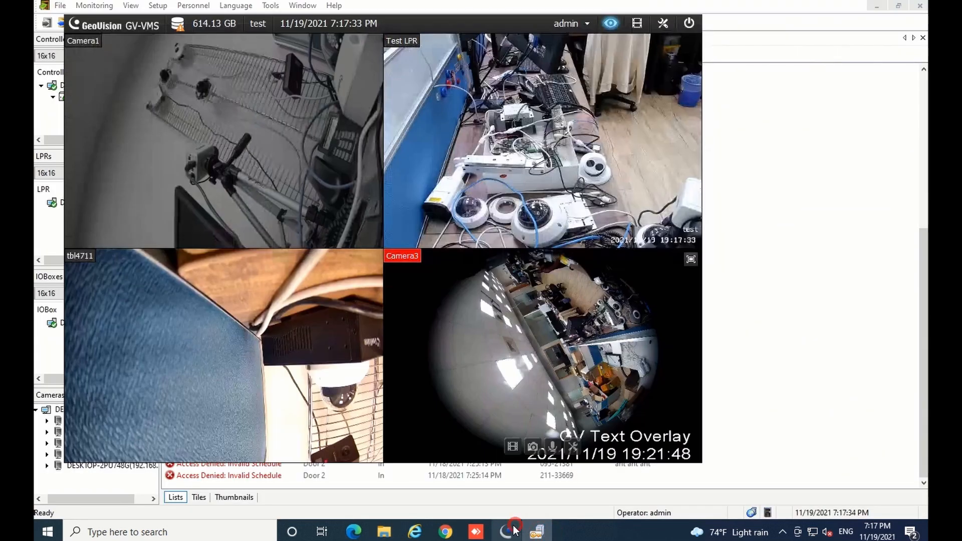
{"action": "left_click", "coordinate": [384, 531]}
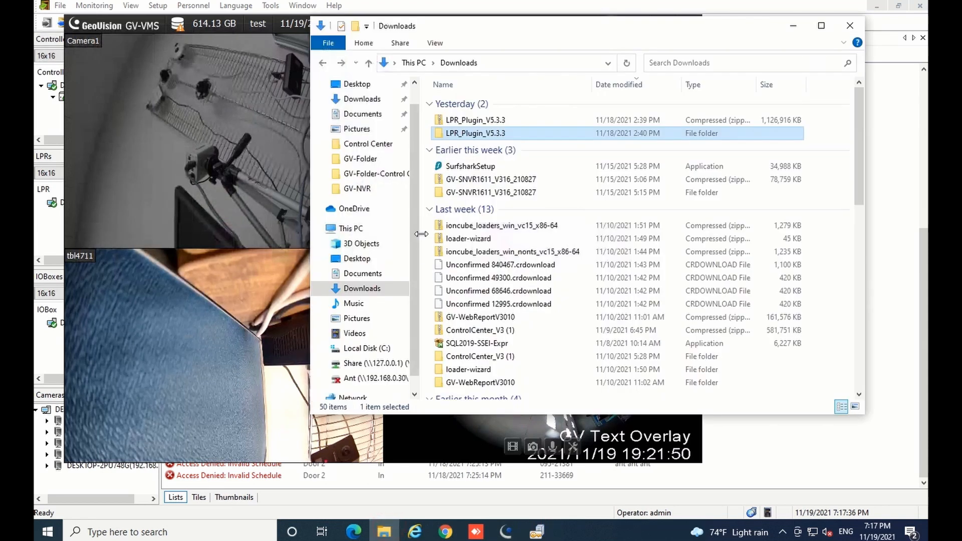
{"action": "double_click", "coordinate": [473, 135]}
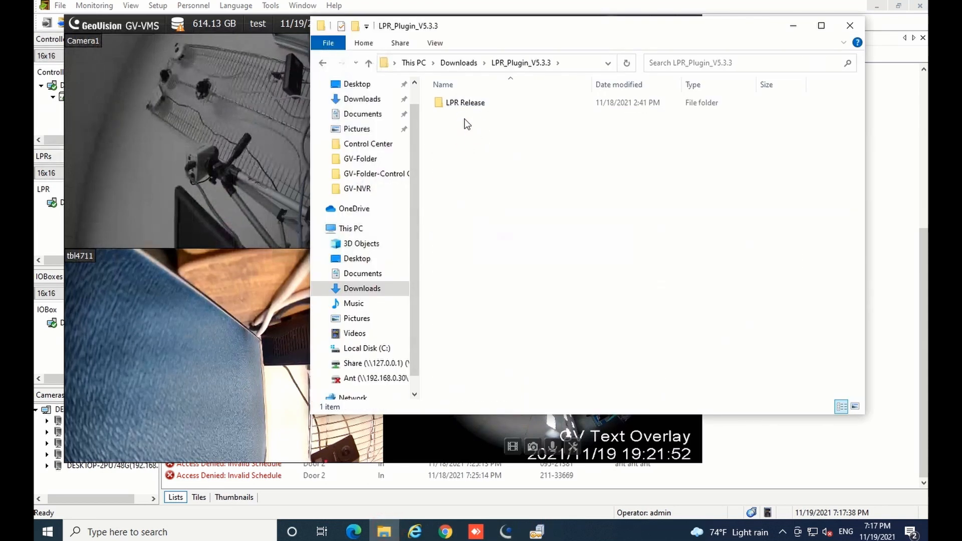
{"action": "left_click", "coordinate": [463, 105]}
{"action": "double_click", "coordinate": [459, 103]}
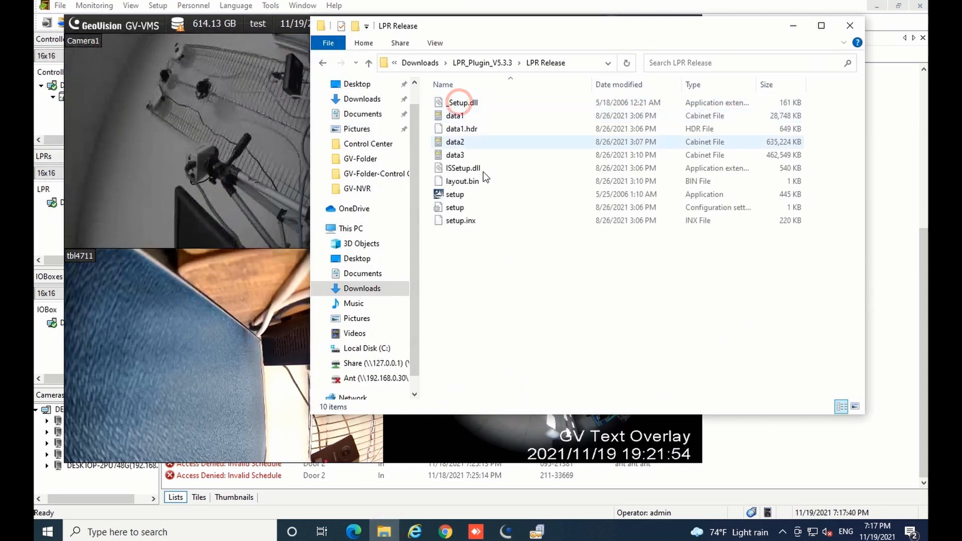
{"action": "double_click", "coordinate": [457, 194]}
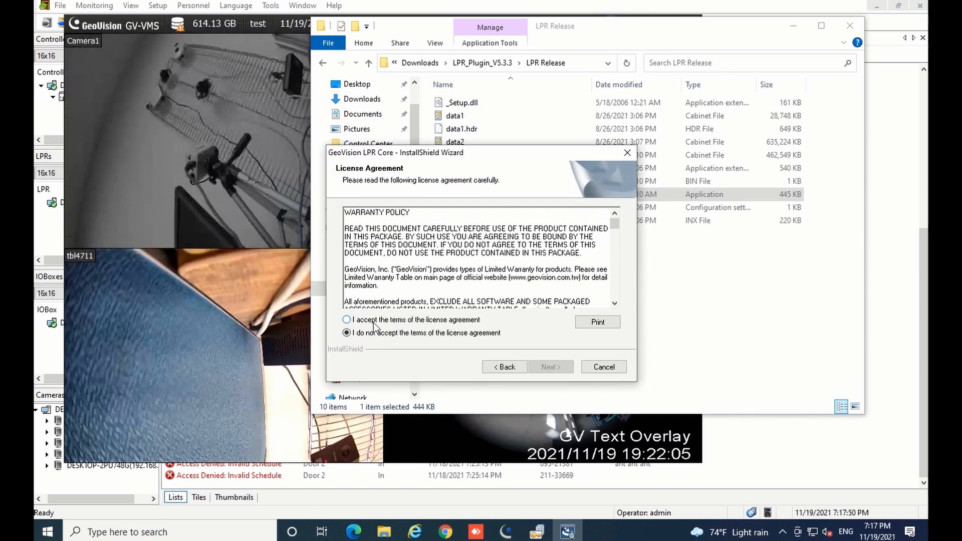
Accept the LPR Core license terms and install it to completion.
{"action": "left_click", "coordinate": [409, 320]}
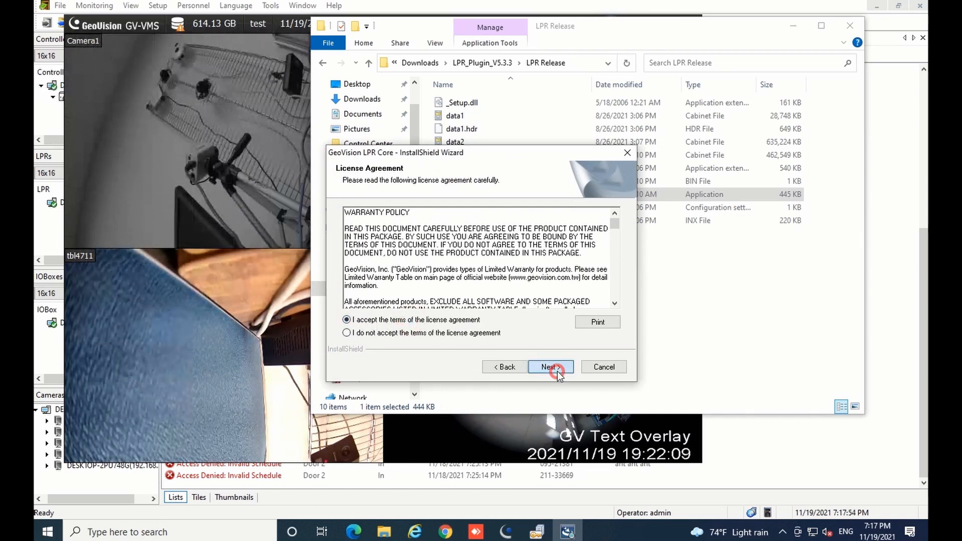
{"action": "left_click", "coordinate": [557, 371]}
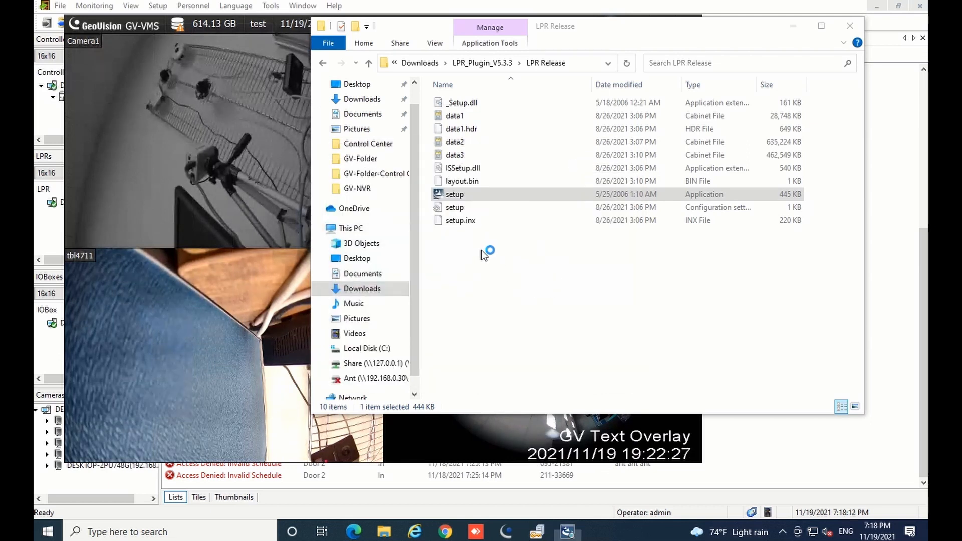
{"action": "left_click", "coordinate": [273, 181]}
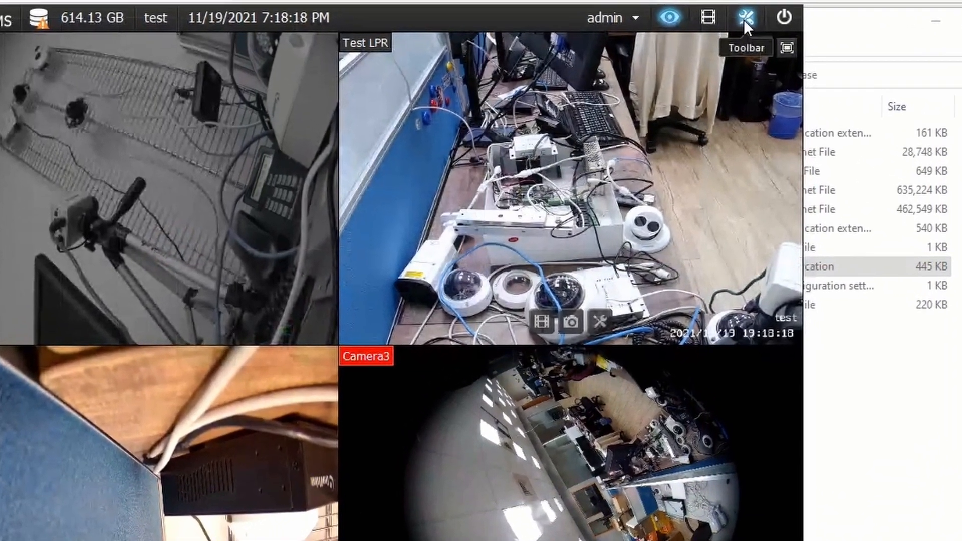
Confirm Enable LPR Service is checked under GV-VMS Tools > License Plate Recognition, then return to Access Monitor.
{"action": "left_click", "coordinate": [746, 22]}
{"action": "left_click", "coordinate": [706, 48]}
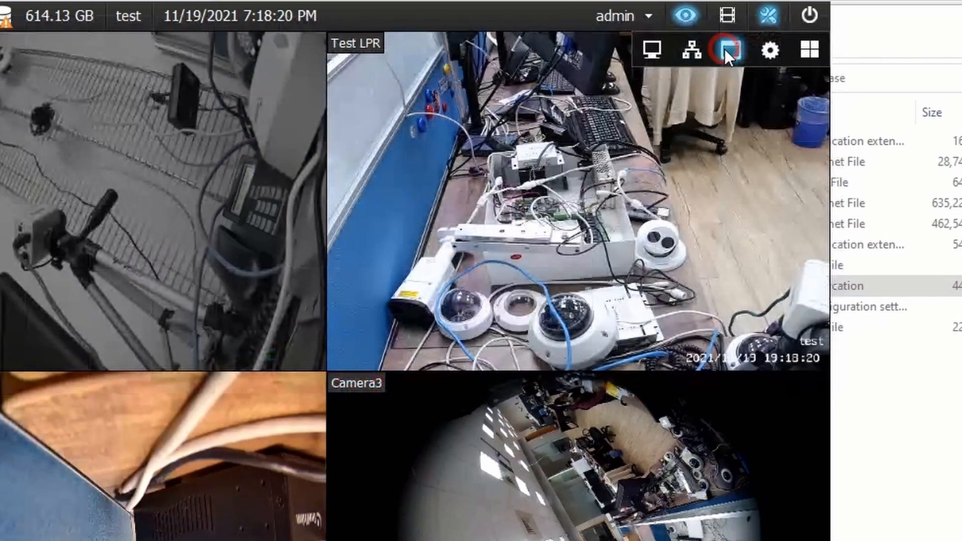
{"action": "mouse_move", "coordinate": [767, 193]}
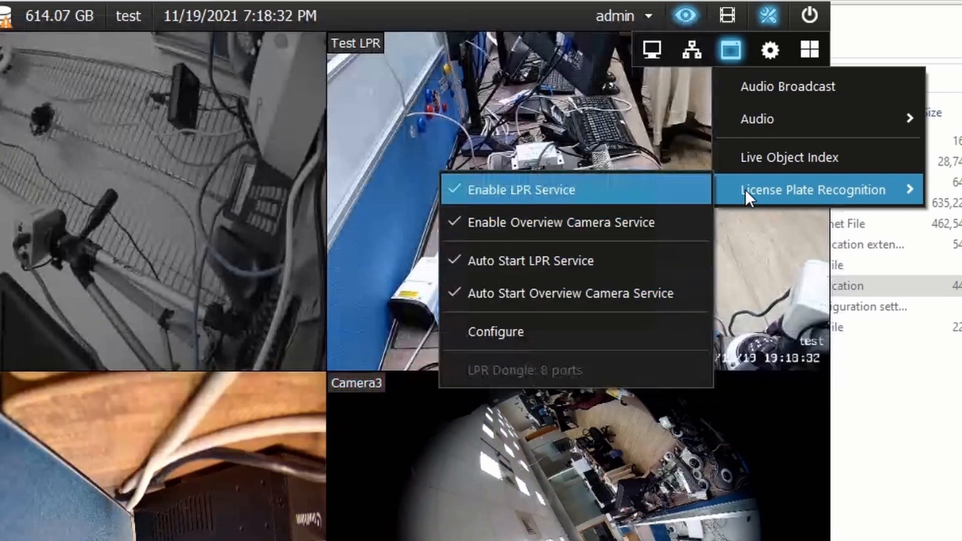
{"action": "left_click", "coordinate": [586, 145]}
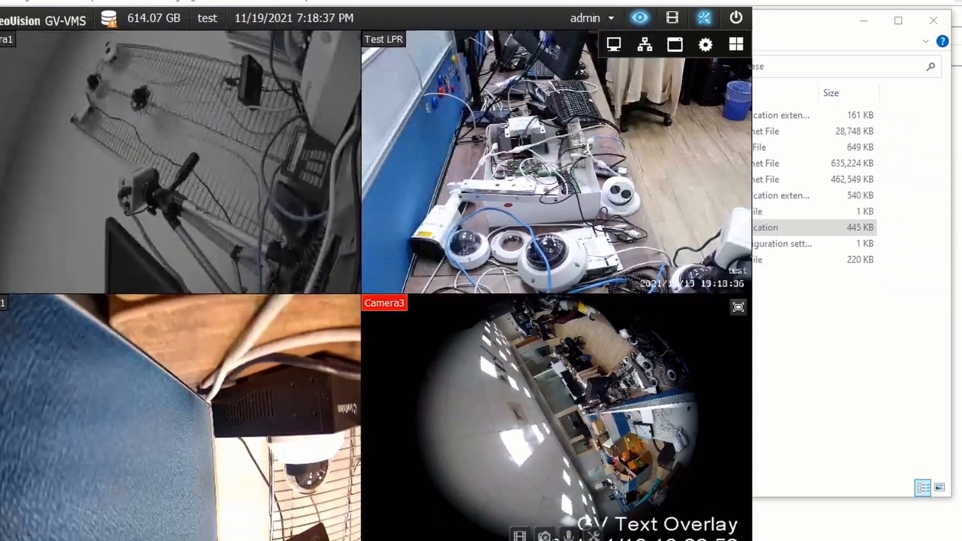
{"action": "left_click", "coordinate": [537, 531]}
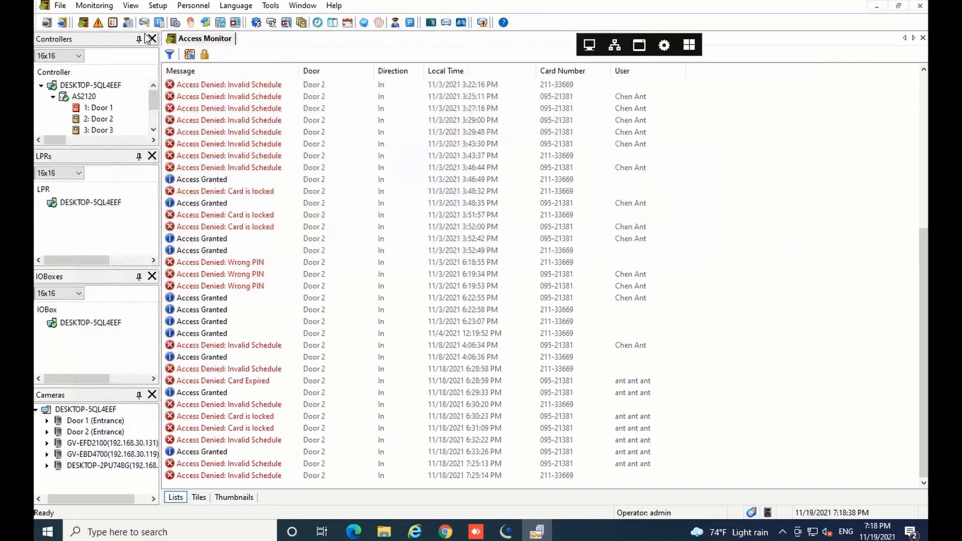
Under Setup > Devices, add a PC LPR device named LPR 1 with ID 1.
{"action": "left_click", "coordinate": [155, 7]}
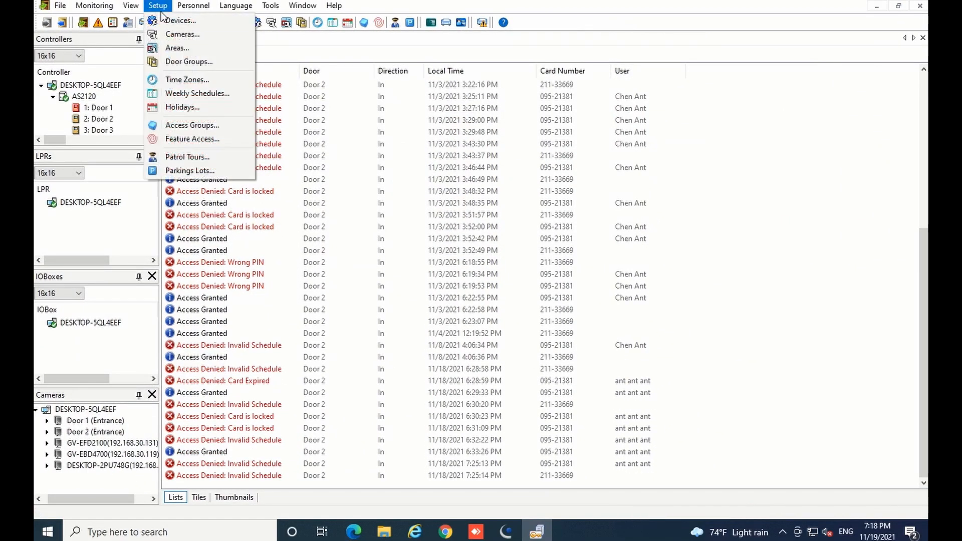
{"action": "left_click", "coordinate": [181, 21]}
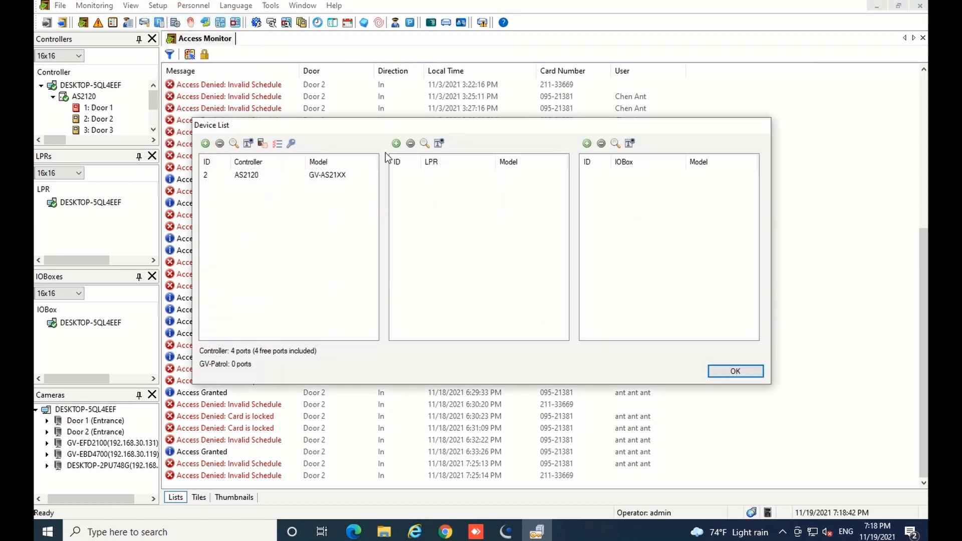
{"action": "left_click", "coordinate": [424, 144]}
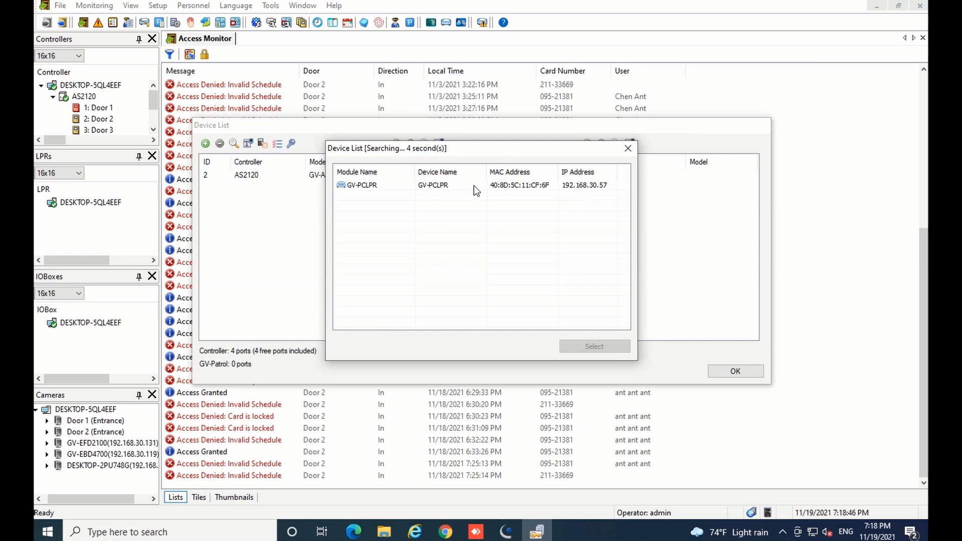
{"action": "left_click", "coordinate": [628, 148]}
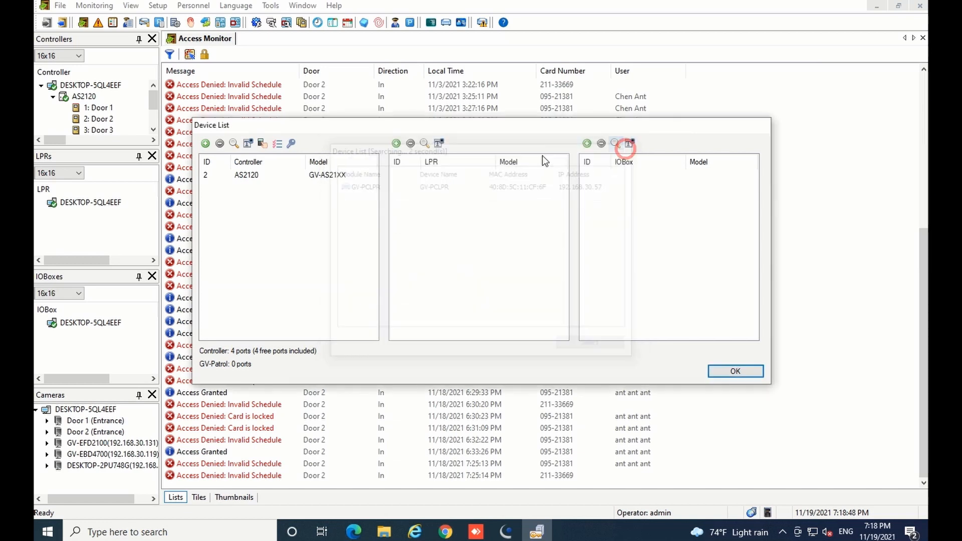
{"action": "left_click", "coordinate": [393, 144]}
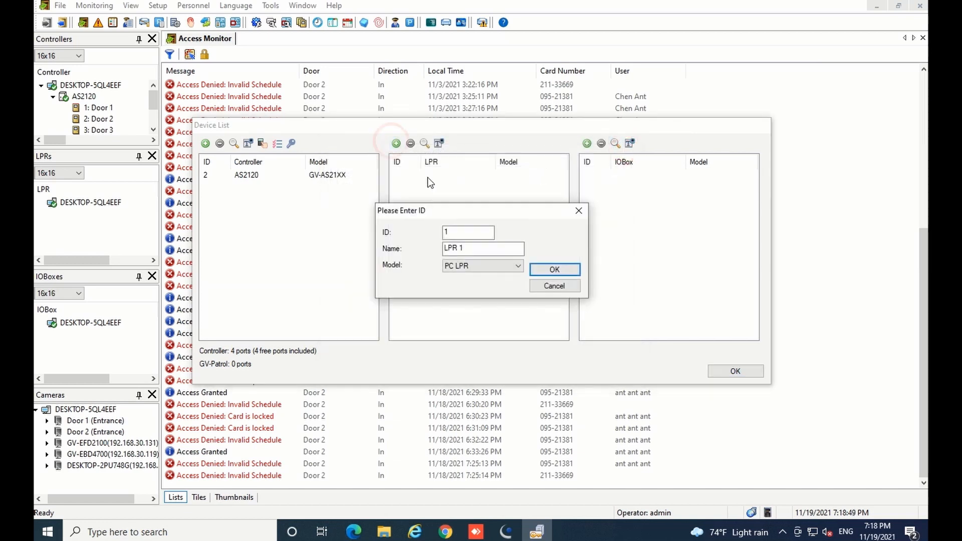
{"action": "left_click", "coordinate": [549, 273]}
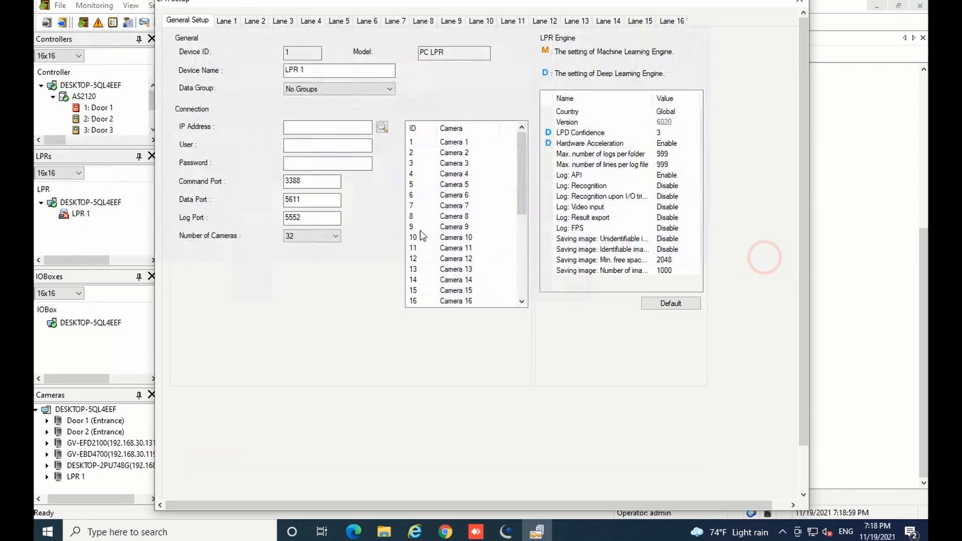
Set LPR 1's IP address to 192.168.30.57, taken from the network search.
{"action": "left_click", "coordinate": [307, 132]}
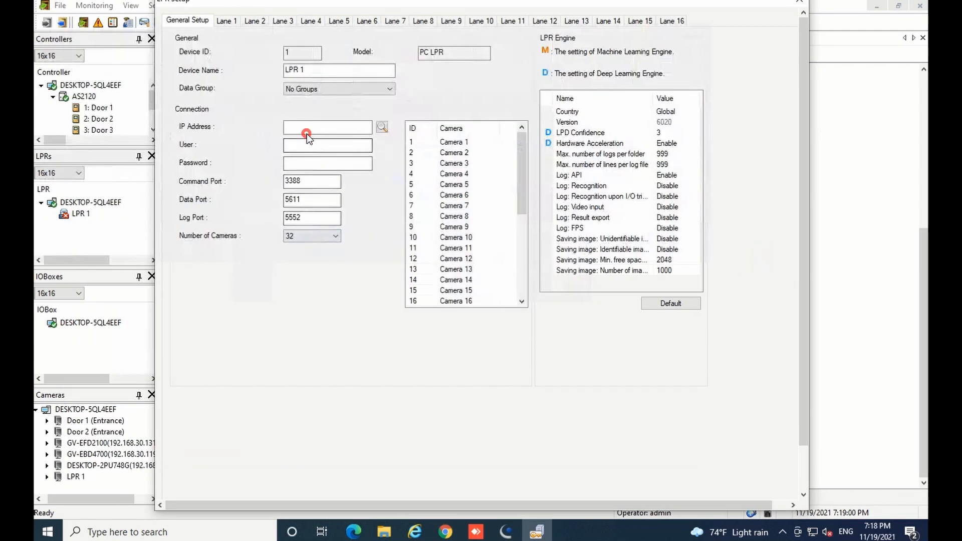
{"action": "left_click", "coordinate": [382, 127]}
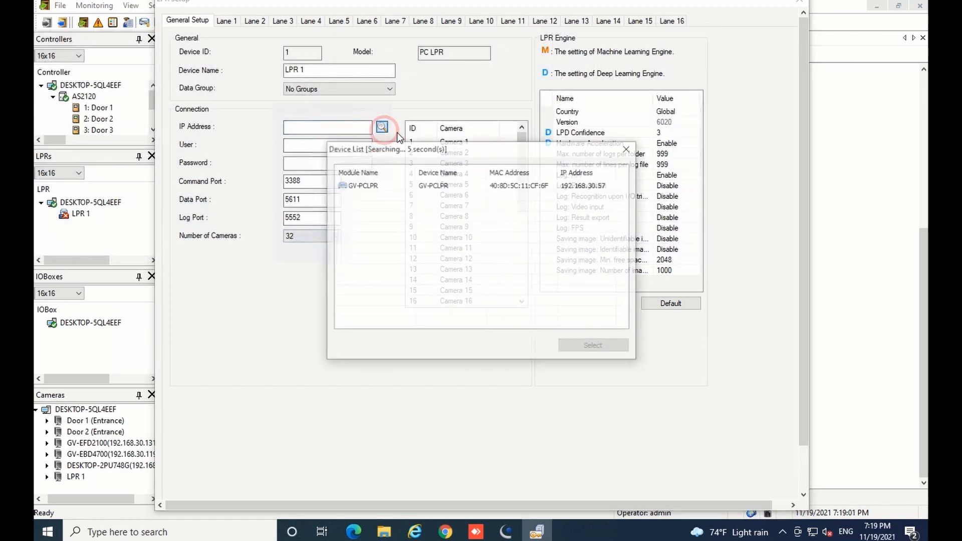
{"action": "double_click", "coordinate": [573, 186]}
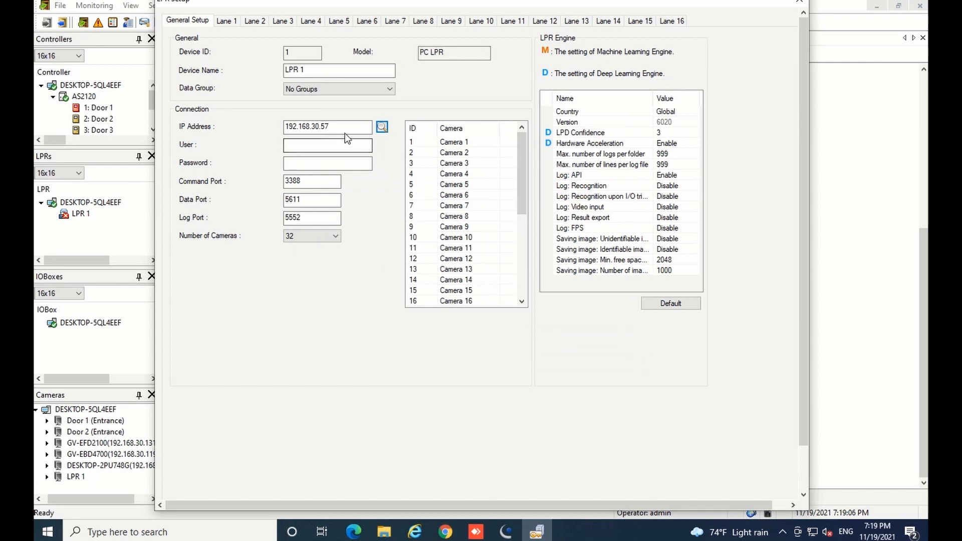
Enter the login user name admin and the account password.
{"action": "left_click", "coordinate": [326, 145]}
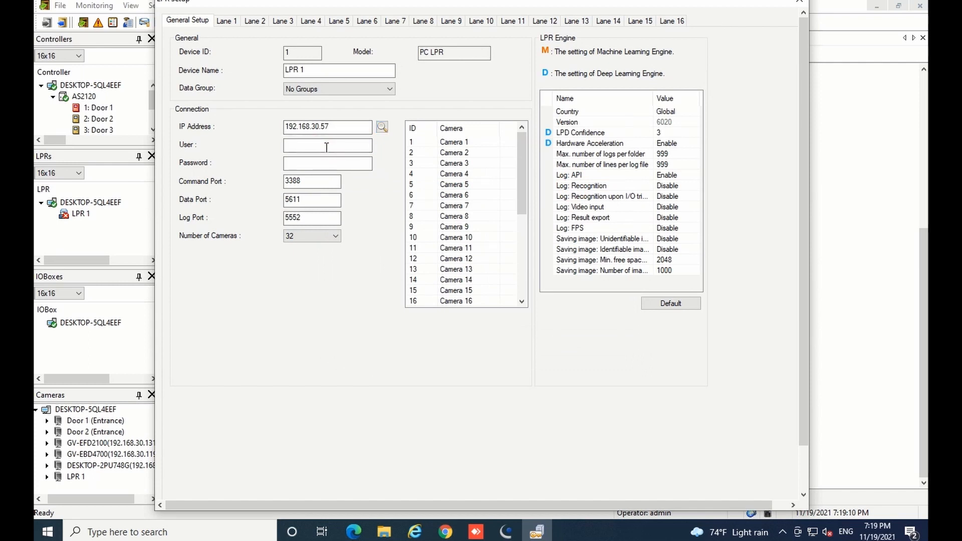
{"action": "type", "text": "admin"}
{"action": "key", "text": "Tab"}
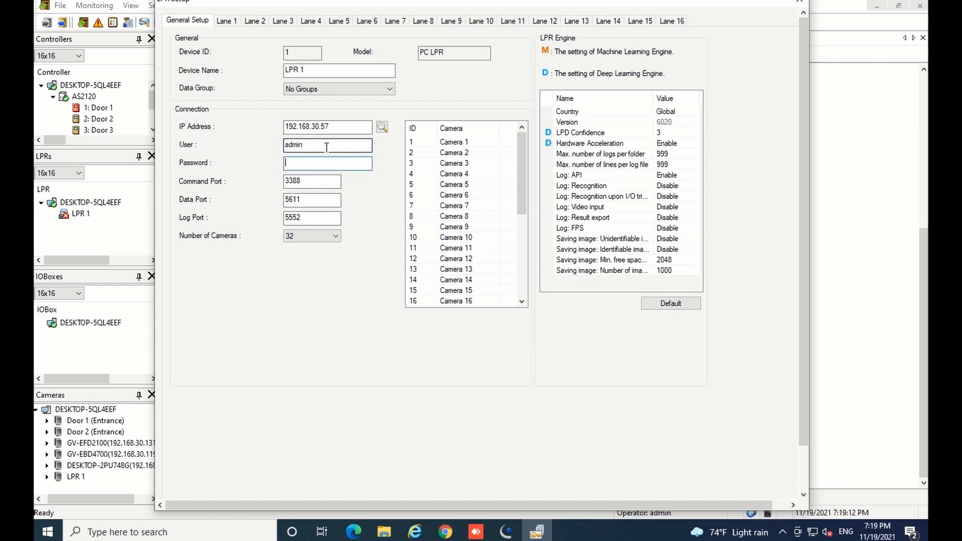
{"action": "type", "text": "1234"}
{"action": "left_click", "coordinate": [222, 22]}
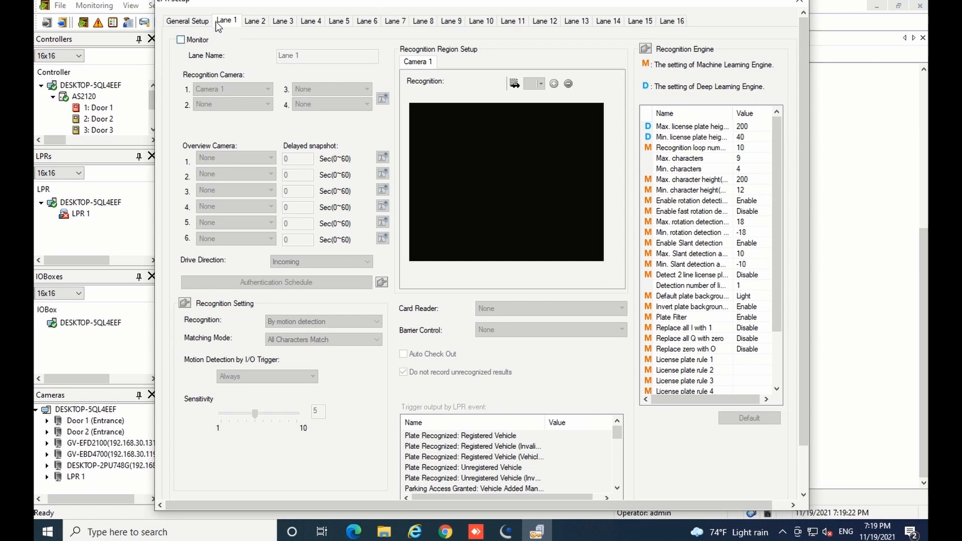
Enable monitoring for Lane 1 with Camera 25 as Recognition Camera 1.
{"action": "left_click", "coordinate": [180, 40]}
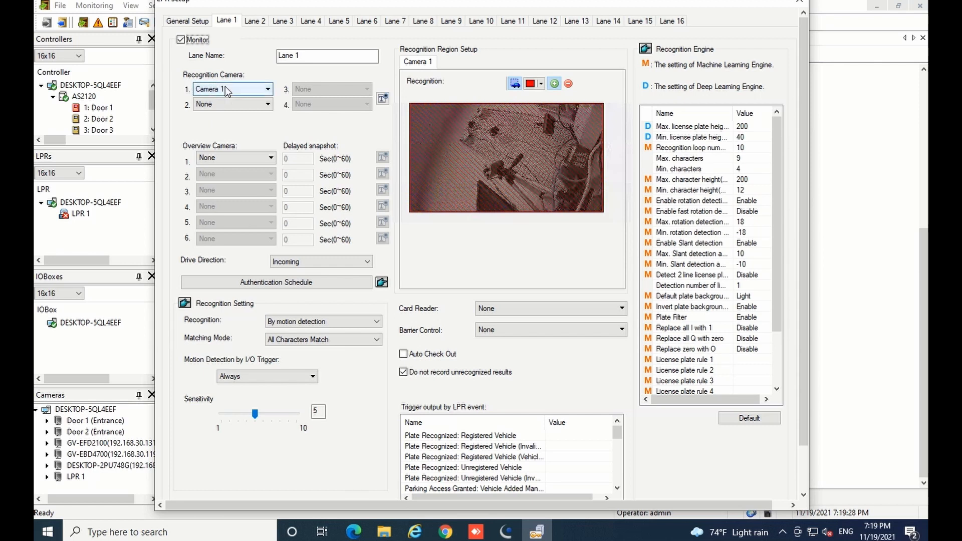
{"action": "left_click", "coordinate": [226, 90]}
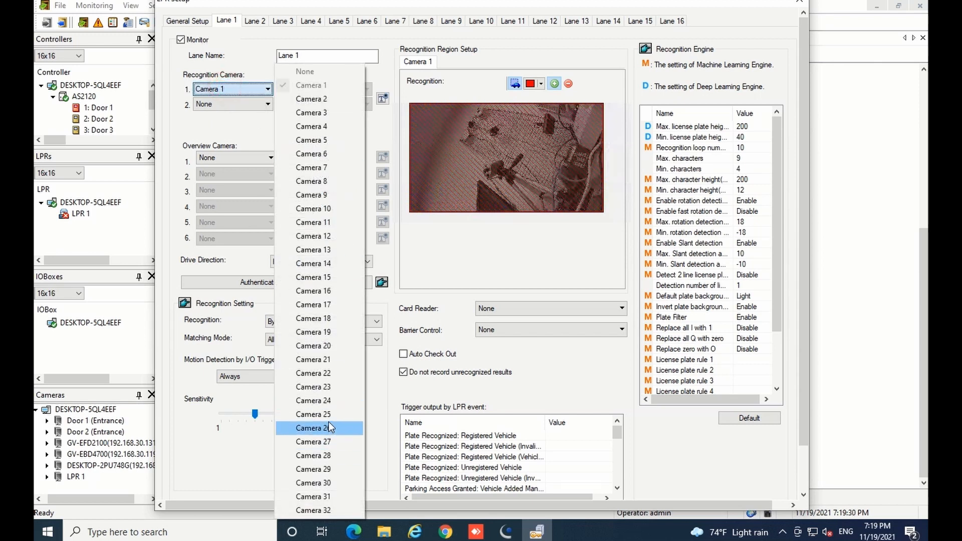
{"action": "left_click", "coordinate": [320, 417]}
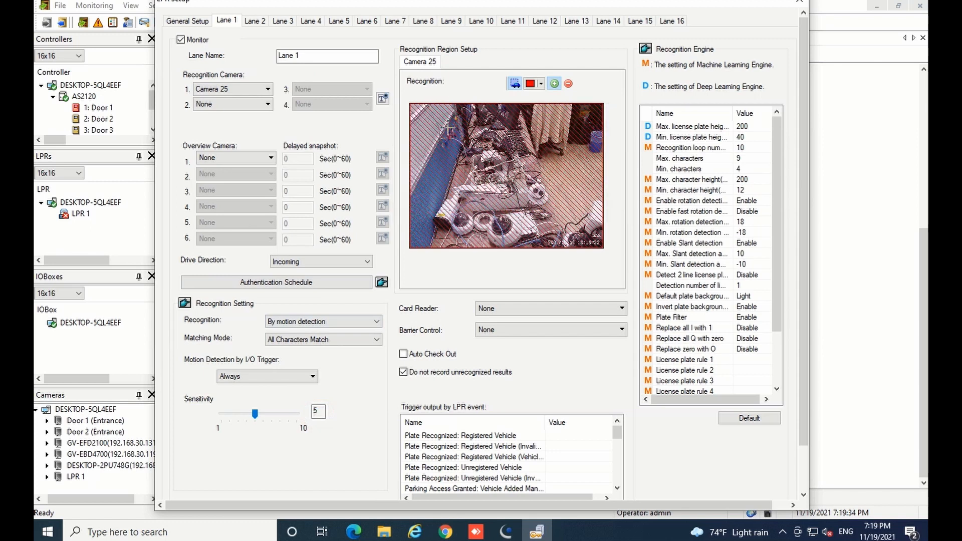
Replace the recognition region with a new rectangle across the image centre.
{"action": "left_click_drag", "start_coordinate": [437, 123], "coordinate": [509, 180]}
{"action": "left_click", "coordinate": [568, 84]}
{"action": "left_click", "coordinate": [553, 83]}
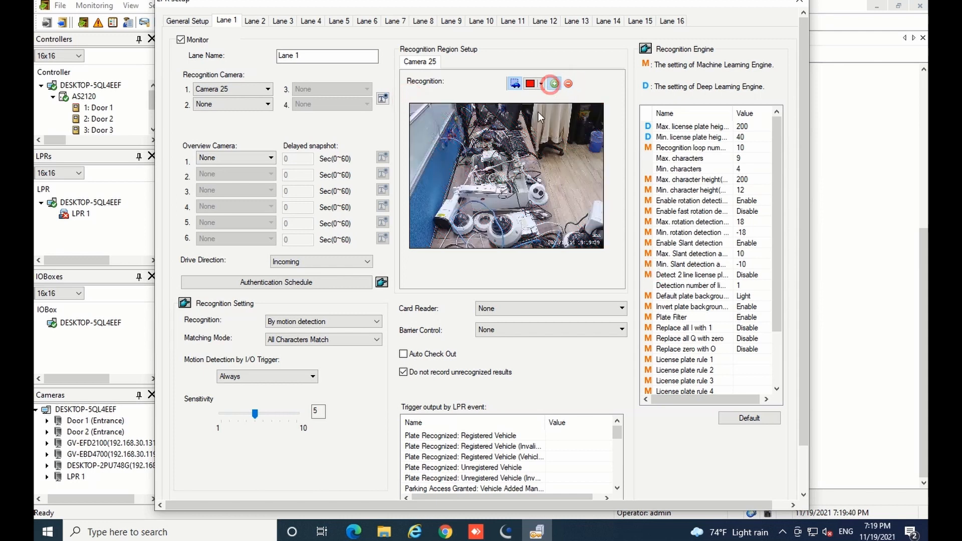
{"action": "mouse_move", "coordinate": [442, 129]}
{"action": "left_mouse_down"}
{"action": "mouse_move", "coordinate": [546, 190]}
{"action": "mouse_move", "coordinate": [570, 217]}
{"action": "left_mouse_up"}
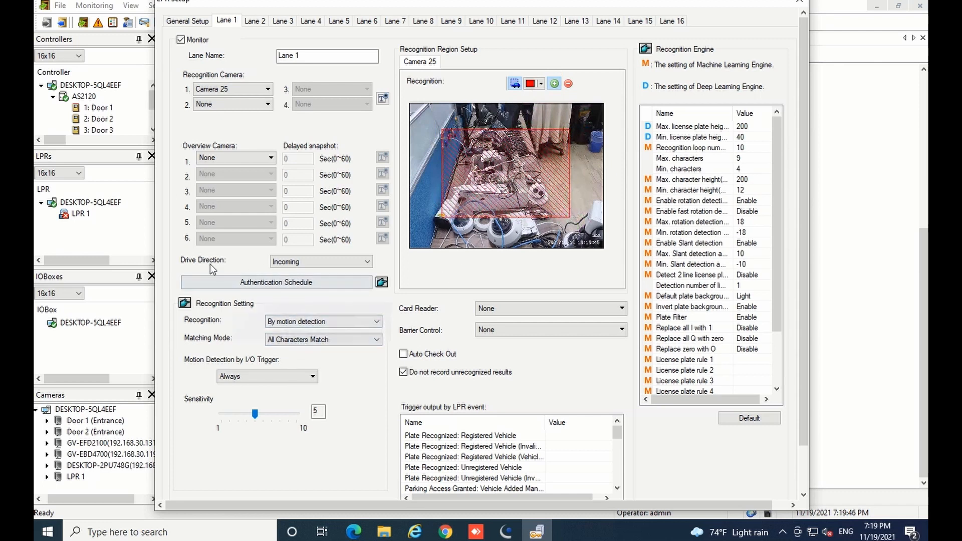
Keep Incoming drive direction and motion-detection recognition, save the LPR setup, and close the Device List.
{"action": "left_click", "coordinate": [296, 264]}
{"action": "left_click", "coordinate": [311, 266]}
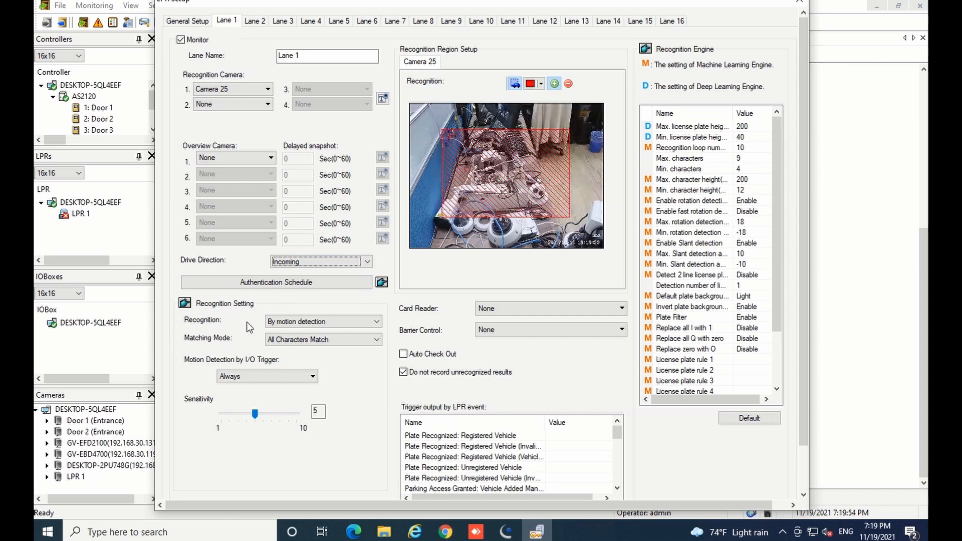
{"action": "left_click", "coordinate": [295, 321]}
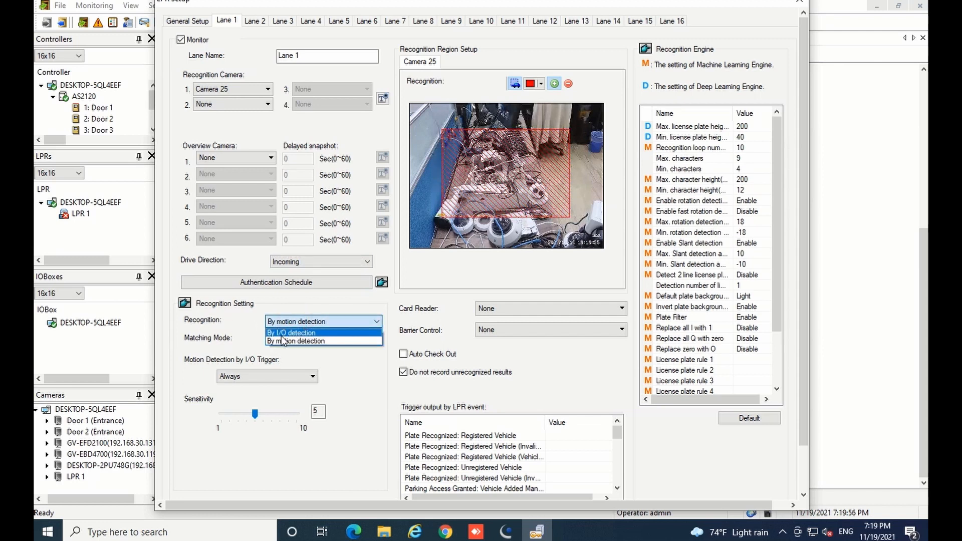
{"action": "left_click", "coordinate": [307, 325]}
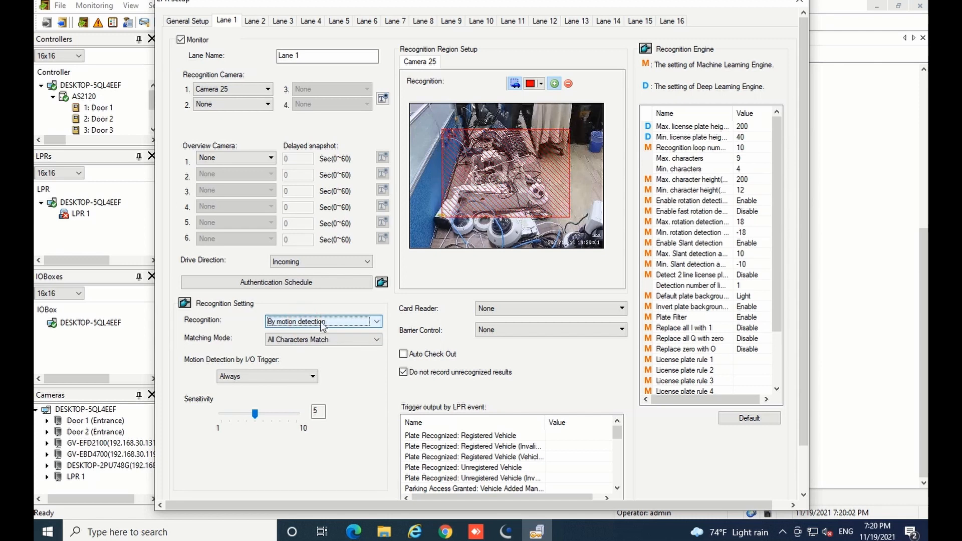
{"action": "scroll", "coordinate": [808, 300], "scroll_direction": "down", "scroll_amount": 2}
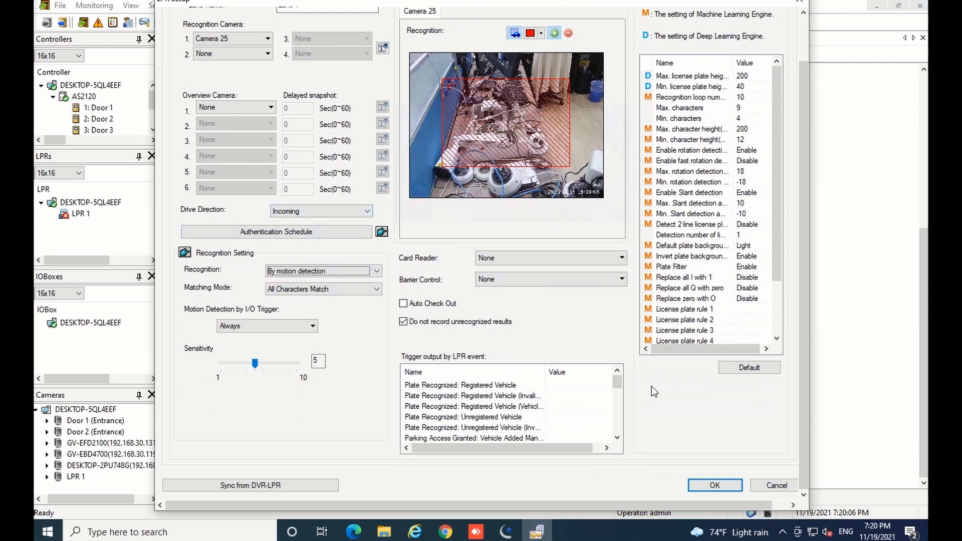
{"action": "left_click", "coordinate": [708, 485]}
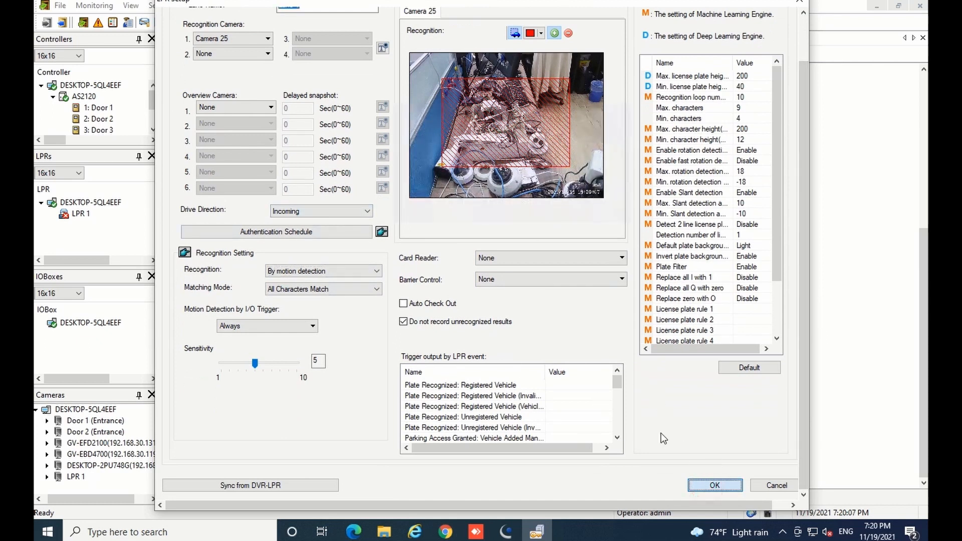
{"action": "left_click", "coordinate": [733, 371]}
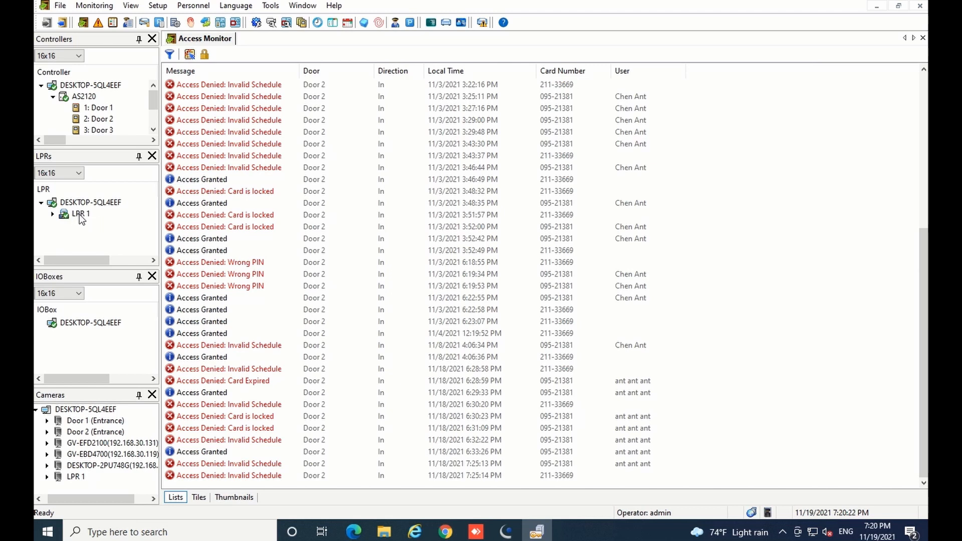
Run Sync LPR on LPR 1 and confirm the sync.
{"action": "right_click", "coordinate": [78, 216]}
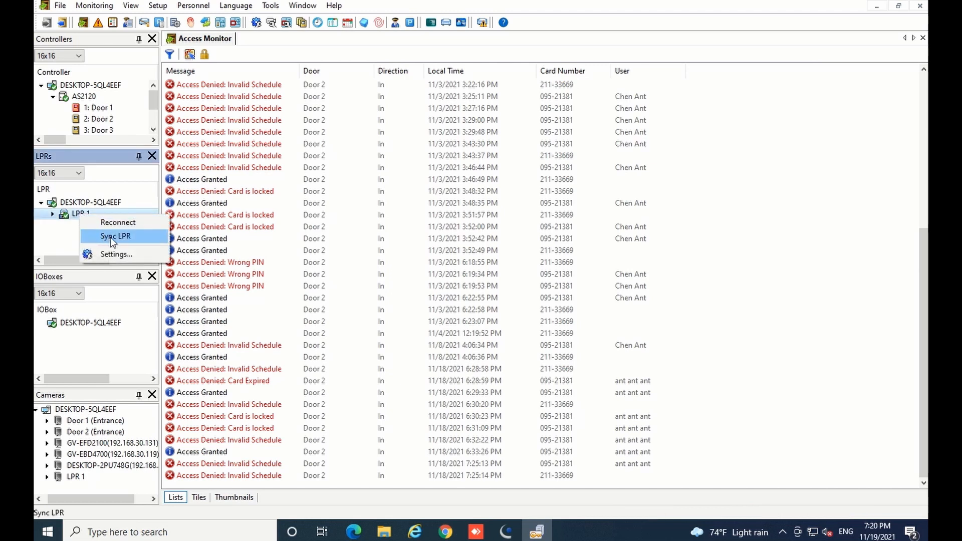
{"action": "left_click", "coordinate": [110, 236]}
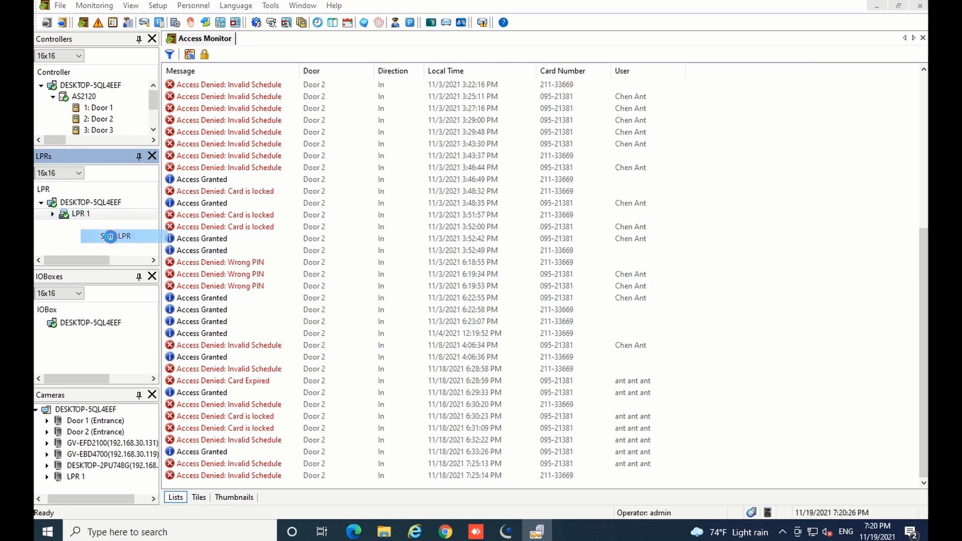
{"action": "left_click", "coordinate": [484, 298]}
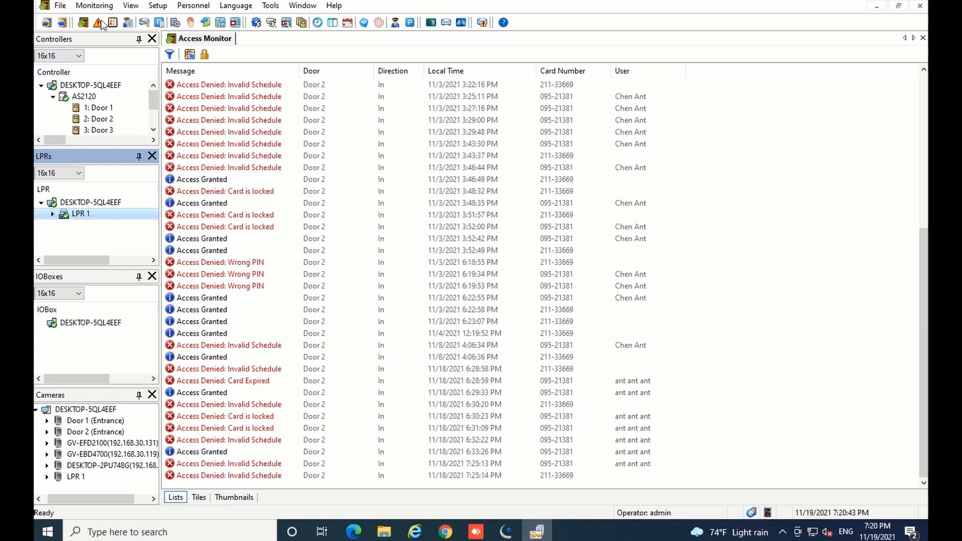
{"action": "left_click", "coordinate": [94, 6]}
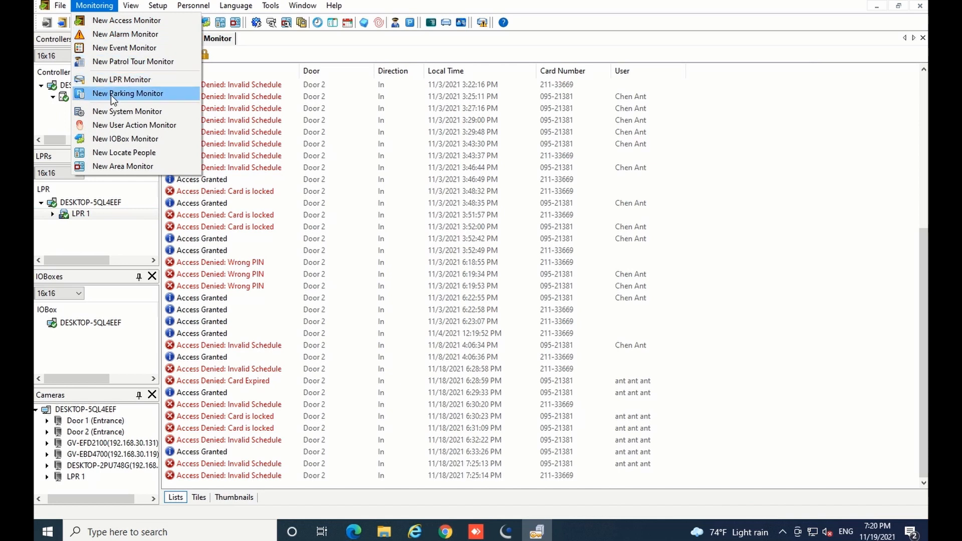
{"action": "left_click", "coordinate": [118, 79]}
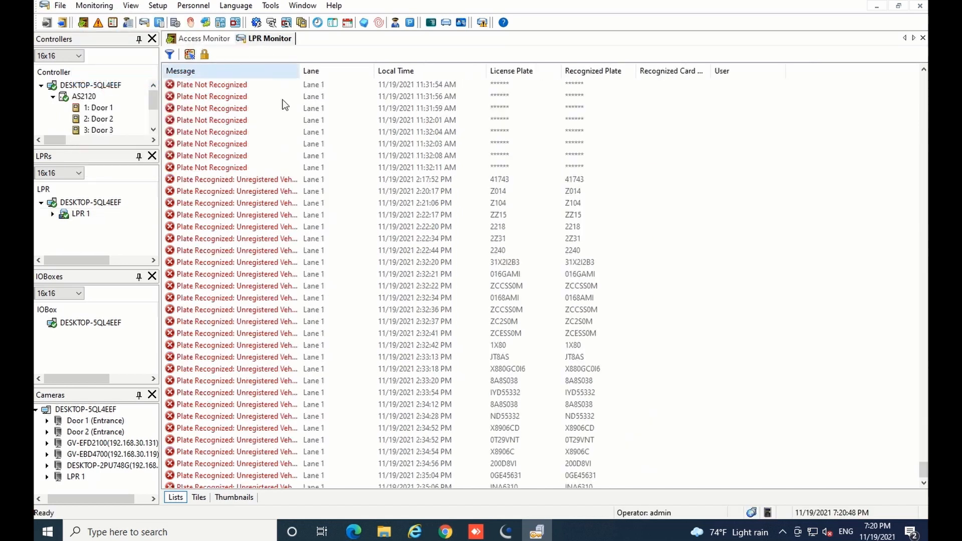
{"action": "left_click", "coordinate": [198, 500]}
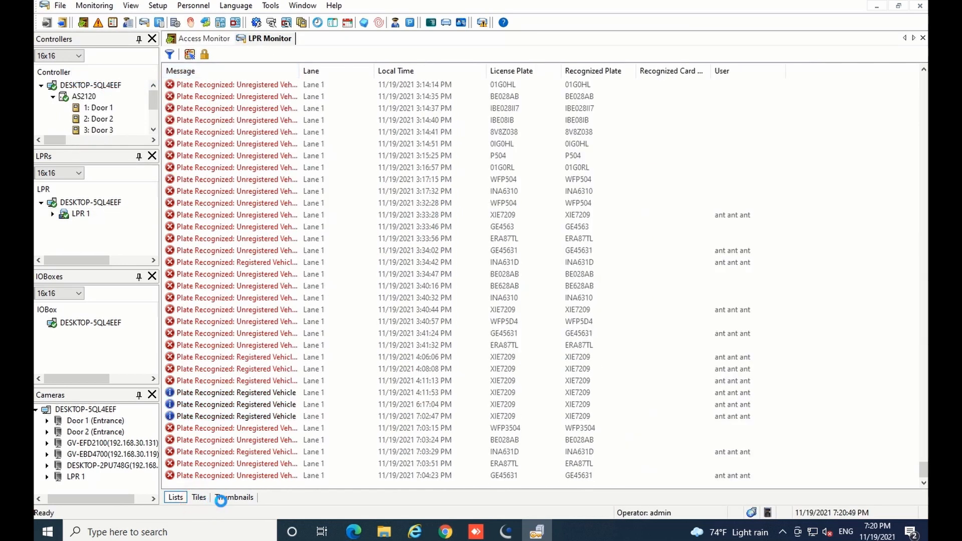
{"action": "left_click", "coordinate": [230, 498]}
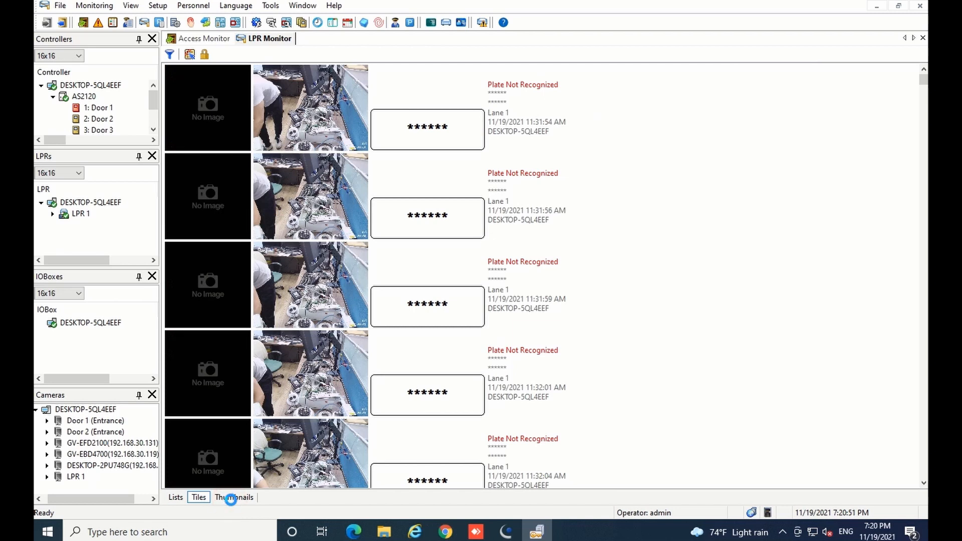
{"action": "left_click", "coordinate": [201, 499]}
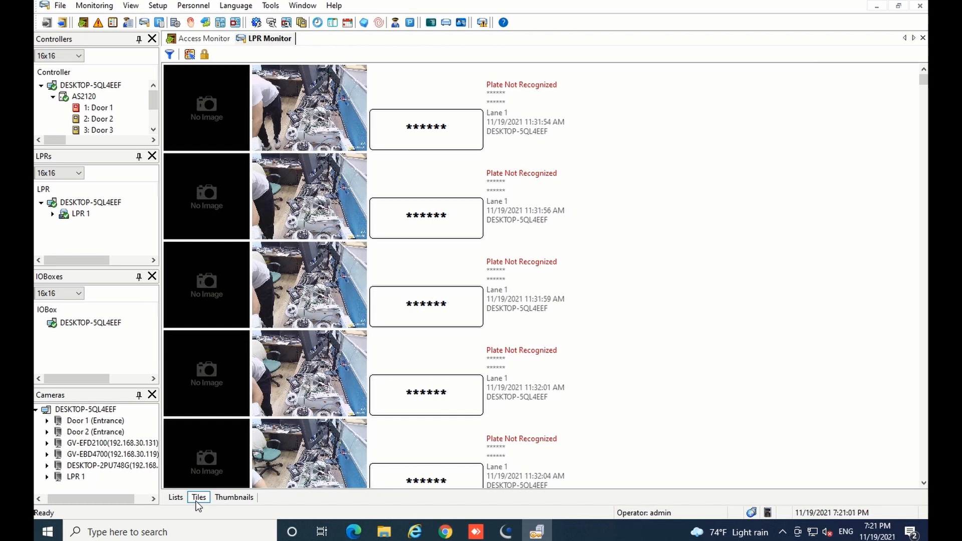
{"action": "left_click_drag", "start_coordinate": [924, 79], "coordinate": [917, 496]}
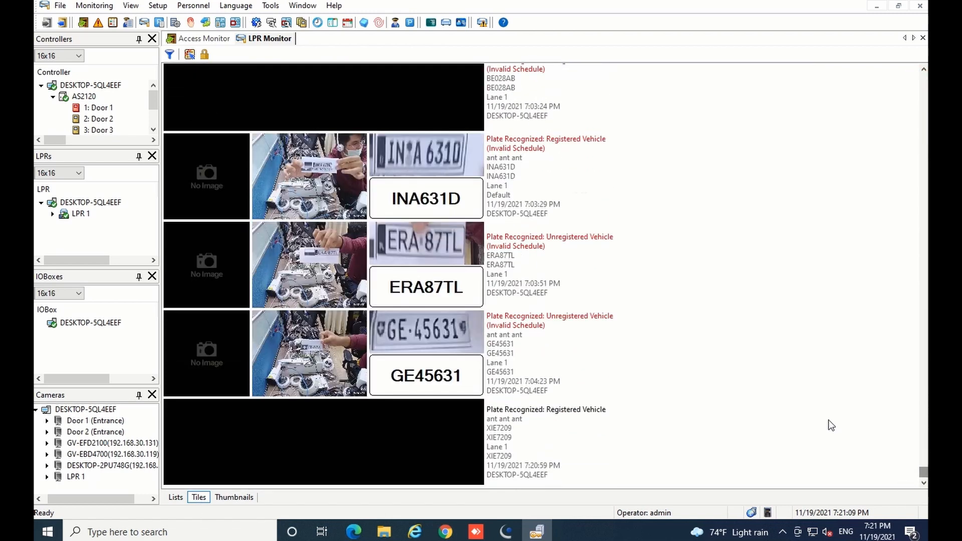